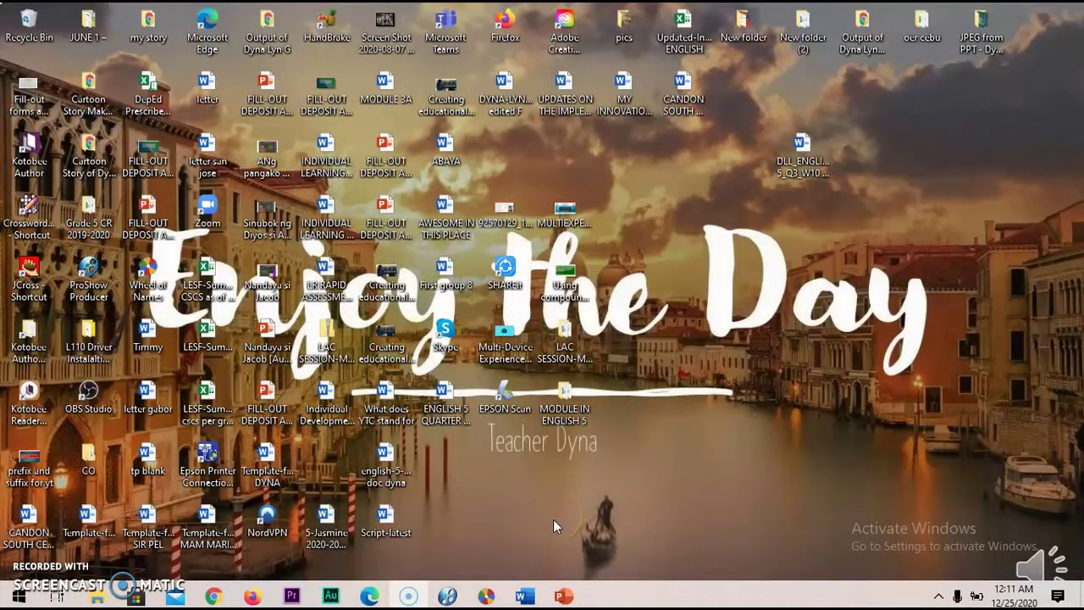
- Launch Word from the taskbar and start a new blank document (Document3)
{"action": "left_click", "coordinate": [811, 441]}
{"action": "left_click", "coordinate": [811, 442]}
{"action": "left_click", "coordinate": [637, 561]}
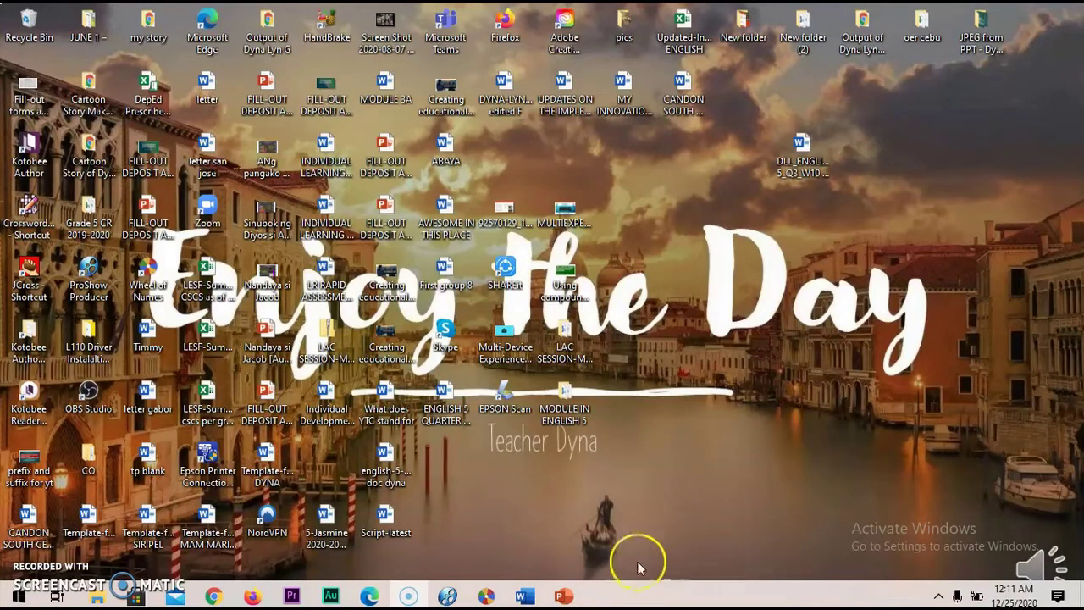
{"action": "left_click", "coordinate": [522, 597]}
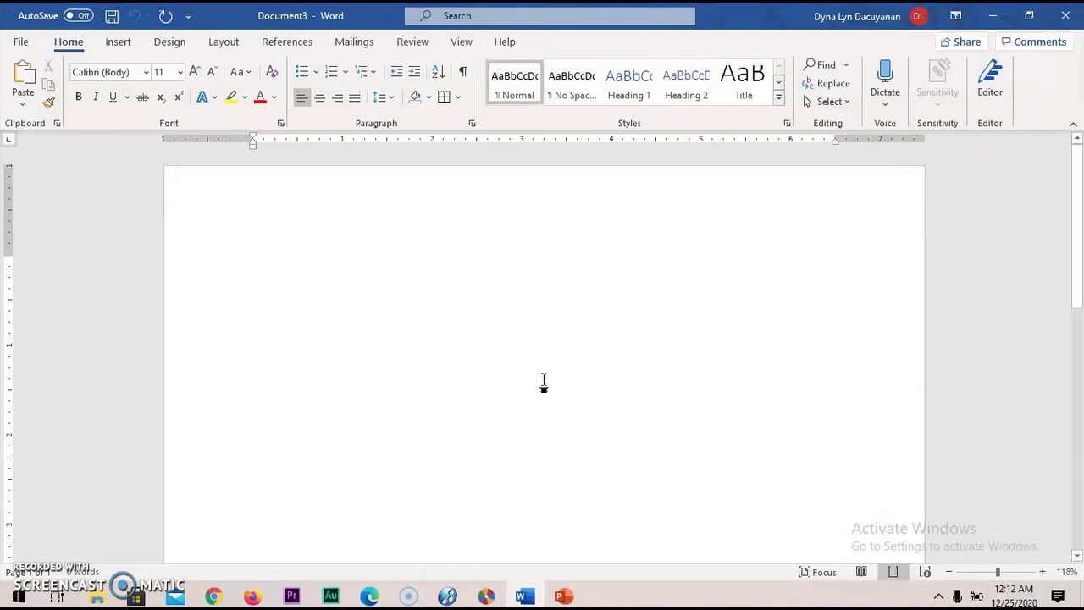
- Show the References ribbon with its citation and bibliography tools
{"action": "left_click", "coordinate": [547, 374]}
{"action": "left_click", "coordinate": [535, 381]}
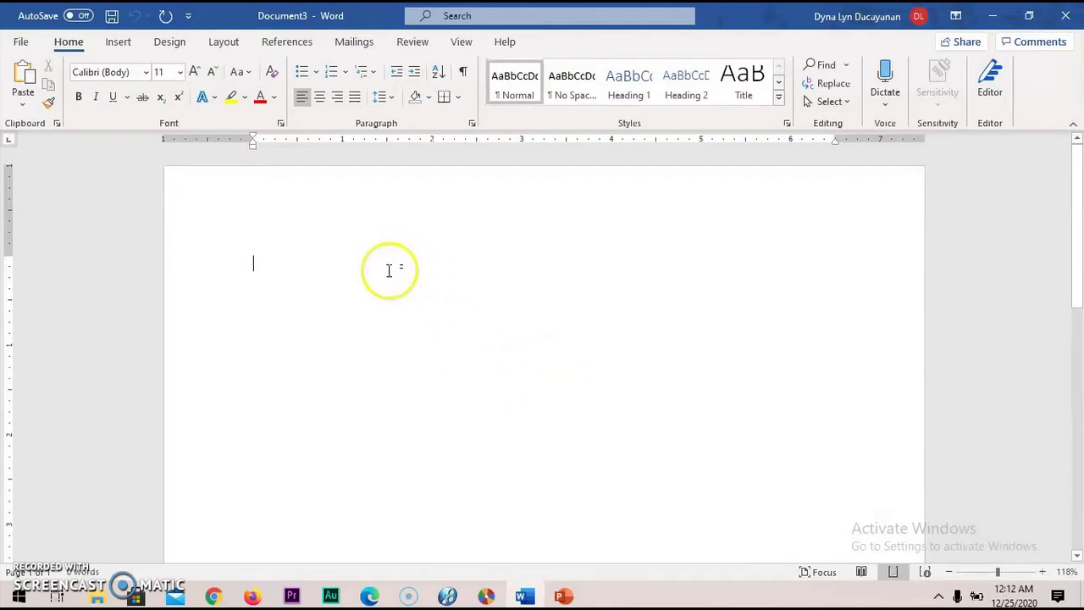
{"action": "left_click", "coordinate": [291, 49]}
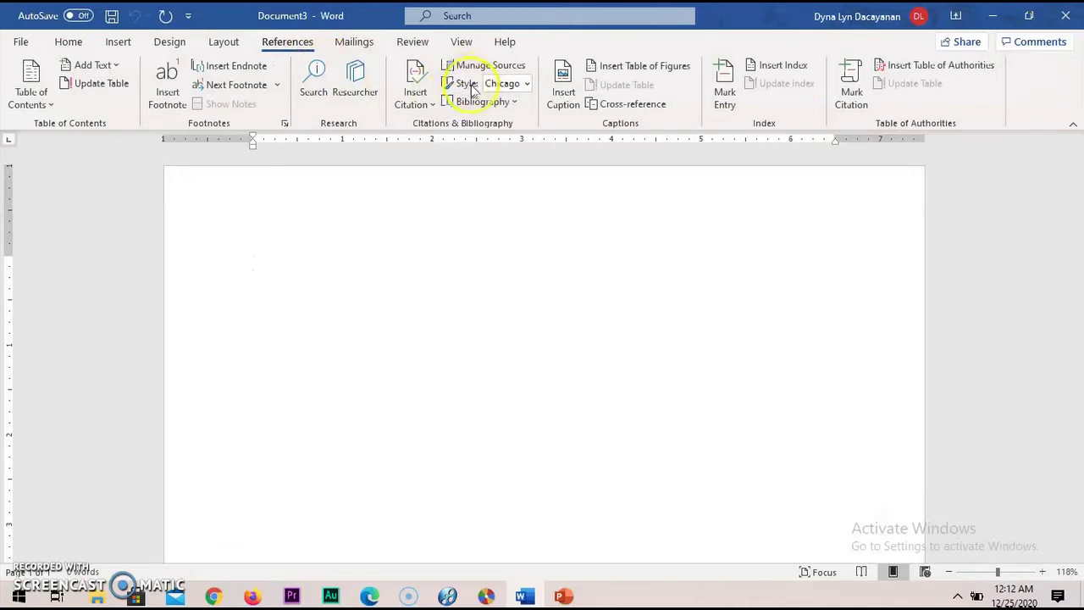
- Keep Chicago as the citation style and start a new source via Insert Citation > Add New Source
{"action": "left_click", "coordinate": [525, 85]}
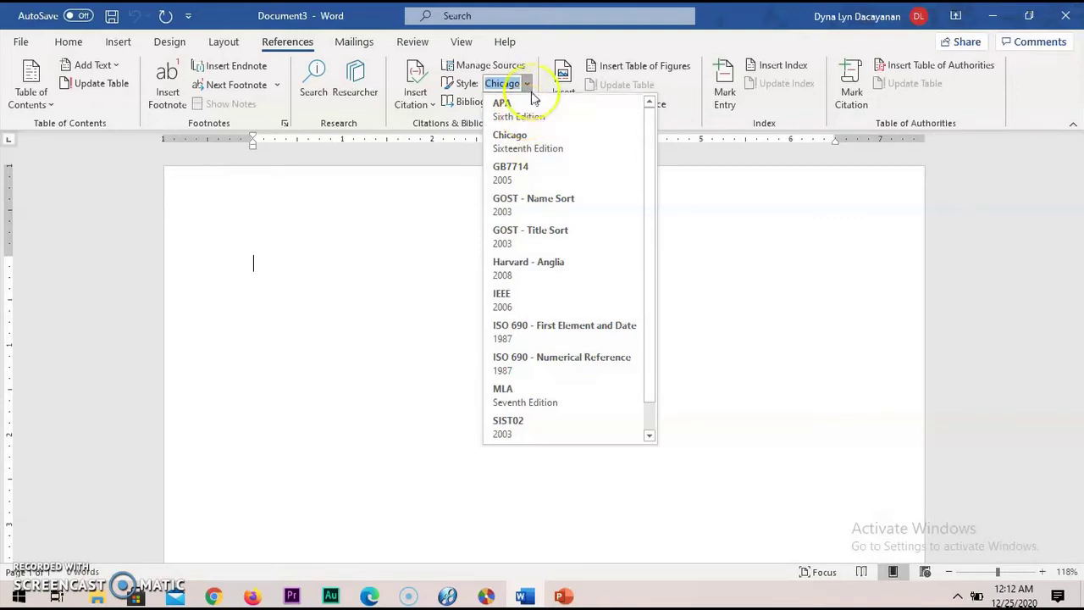
{"action": "left_click", "coordinate": [529, 148]}
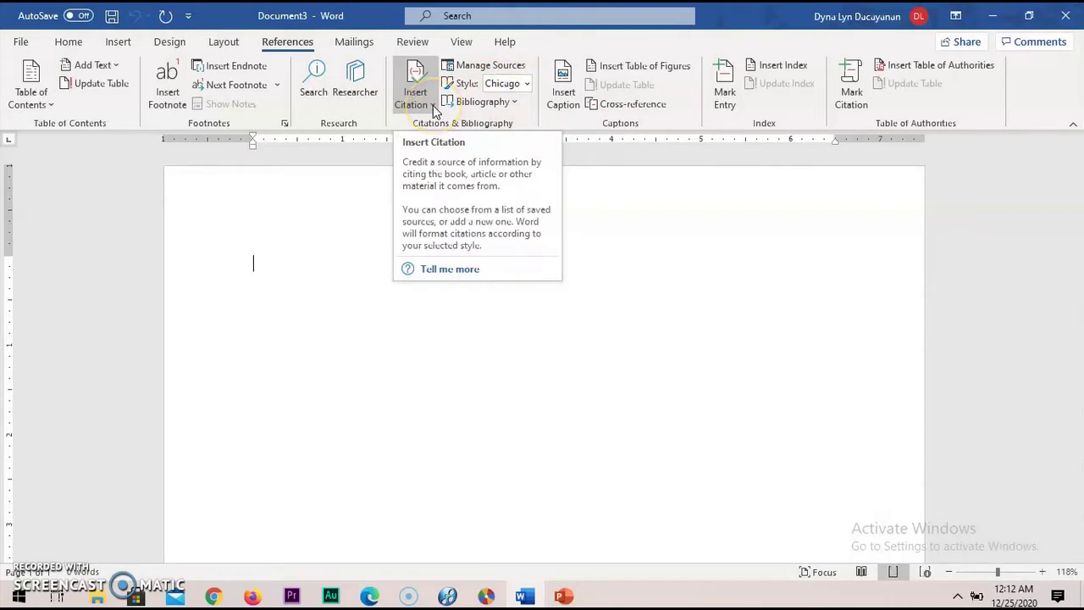
{"action": "left_click", "coordinate": [433, 106]}
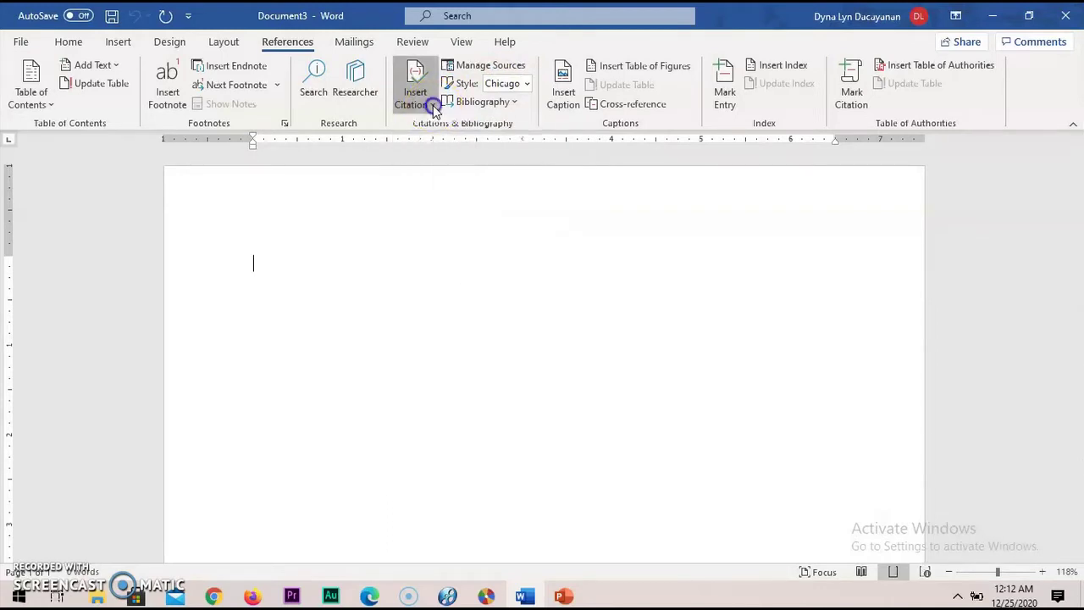
{"action": "left_click", "coordinate": [431, 130]}
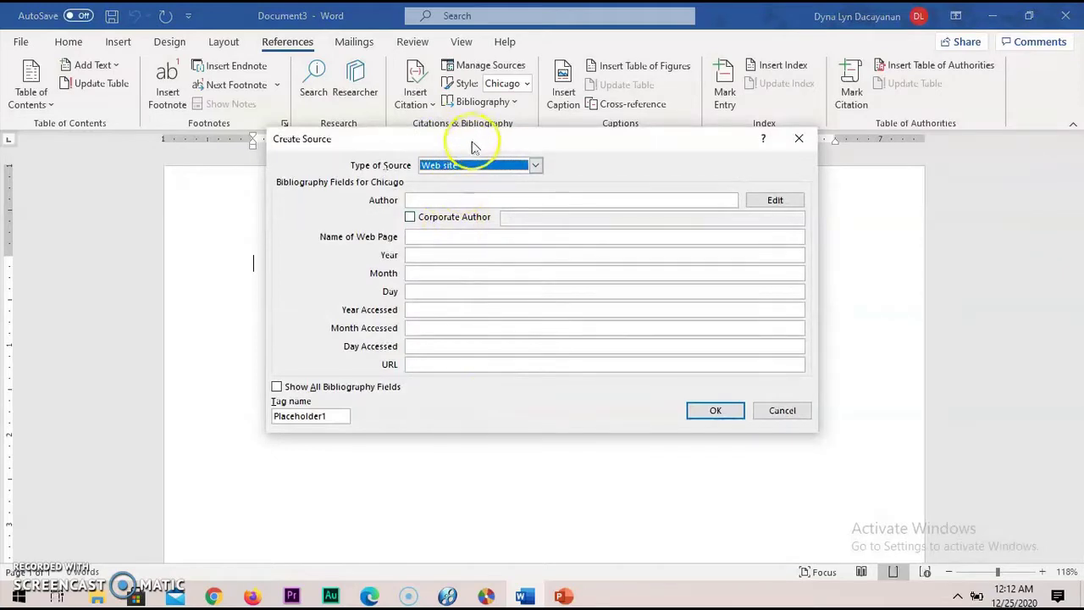
- Enter the website source's two authors, separated by a semicolon, in the Author field
{"action": "left_click", "coordinate": [460, 200]}
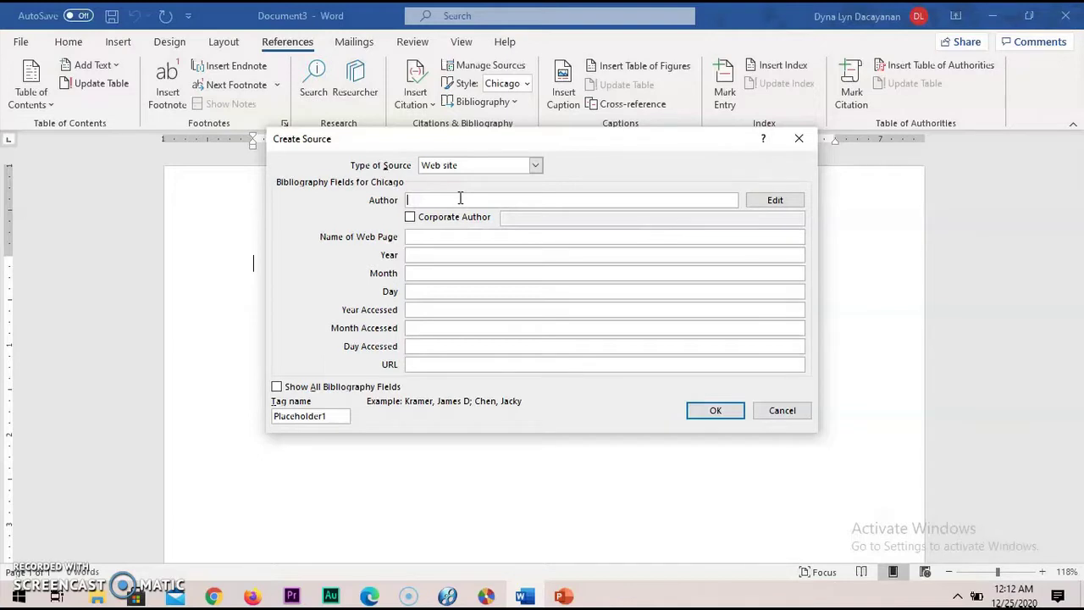
{"action": "type", "text": "Vl"}
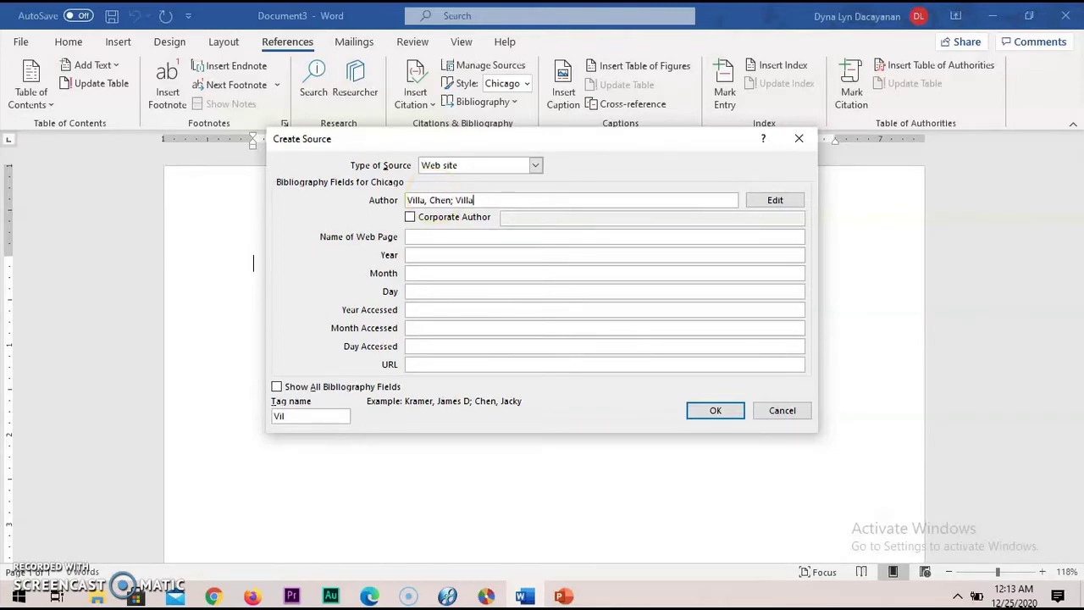
{"action": "left_click", "coordinate": [421, 236]}
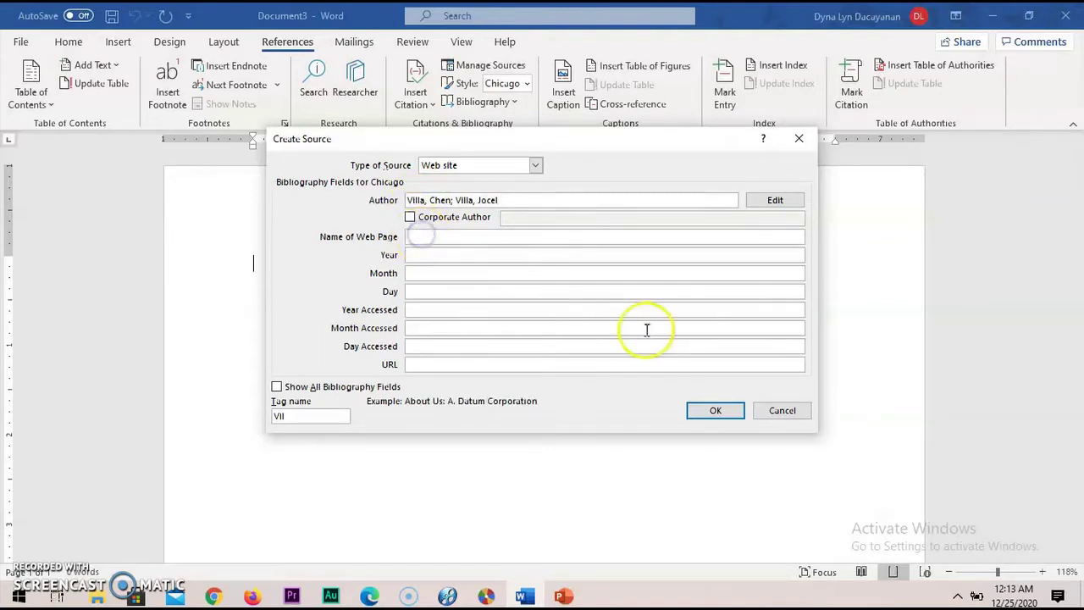
- Name the web page 'International Web' with publication year 2019 and month June
{"action": "type", "text": "Int"}
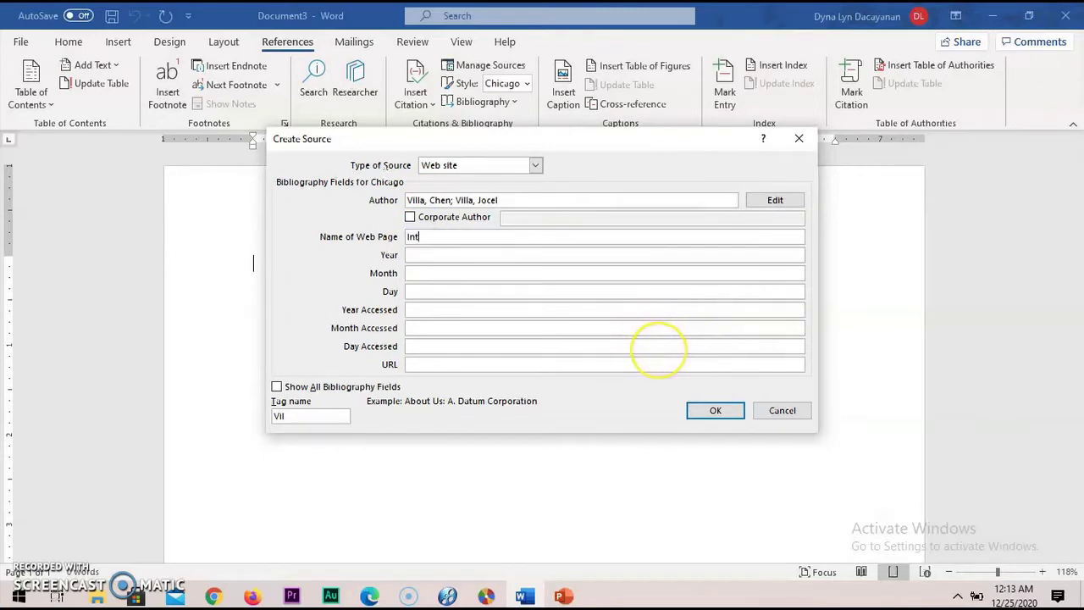
{"action": "type", "text": "ernational Web"}
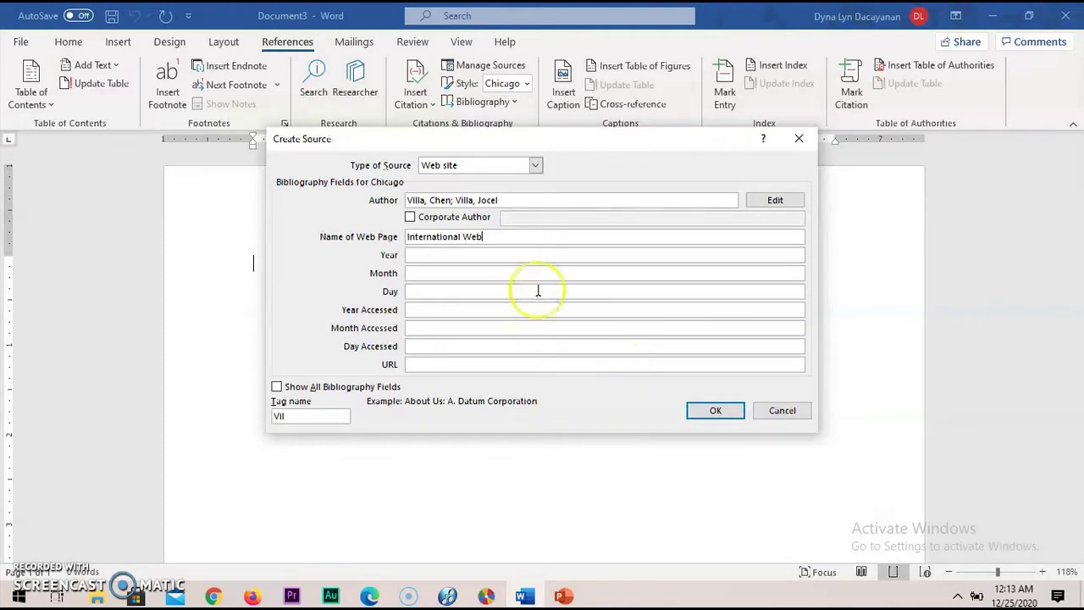
{"action": "left_click", "coordinate": [545, 255]}
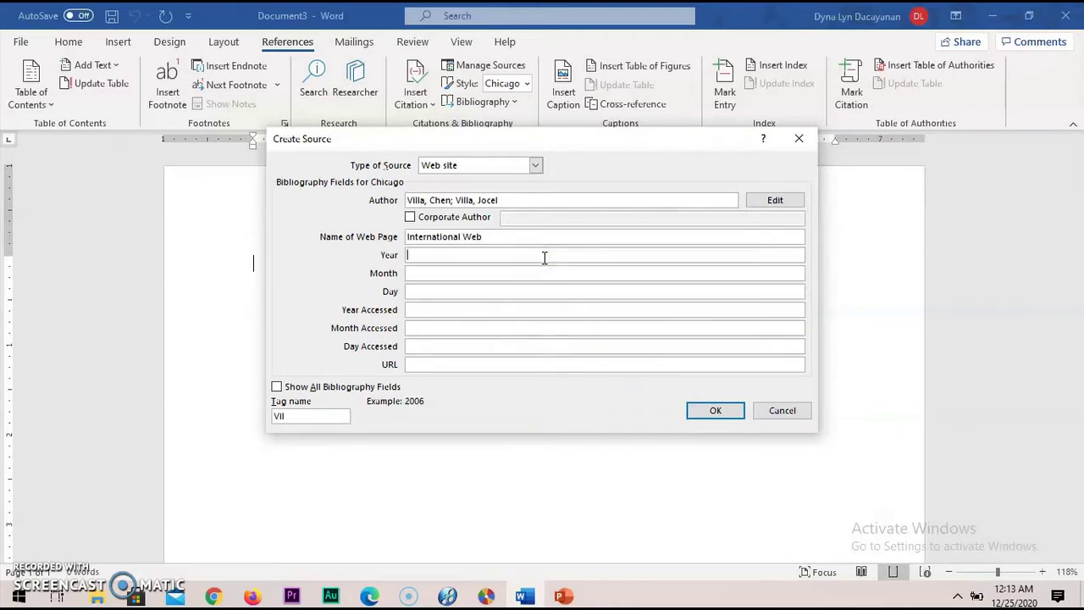
{"action": "type", "text": "2019"}
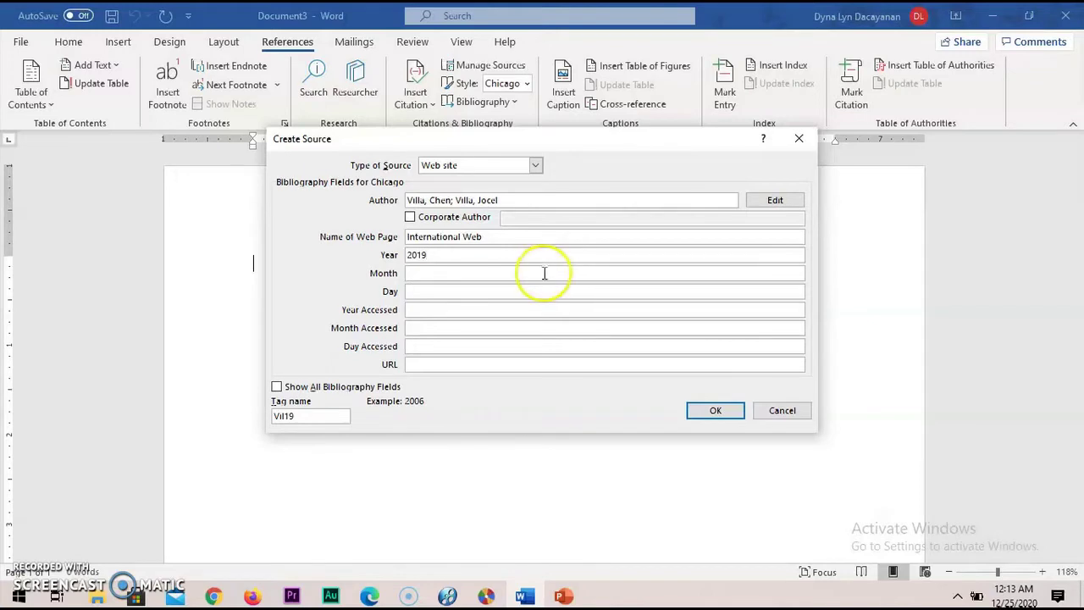
{"action": "left_click", "coordinate": [543, 273]}
{"action": "type", "text": "June"}
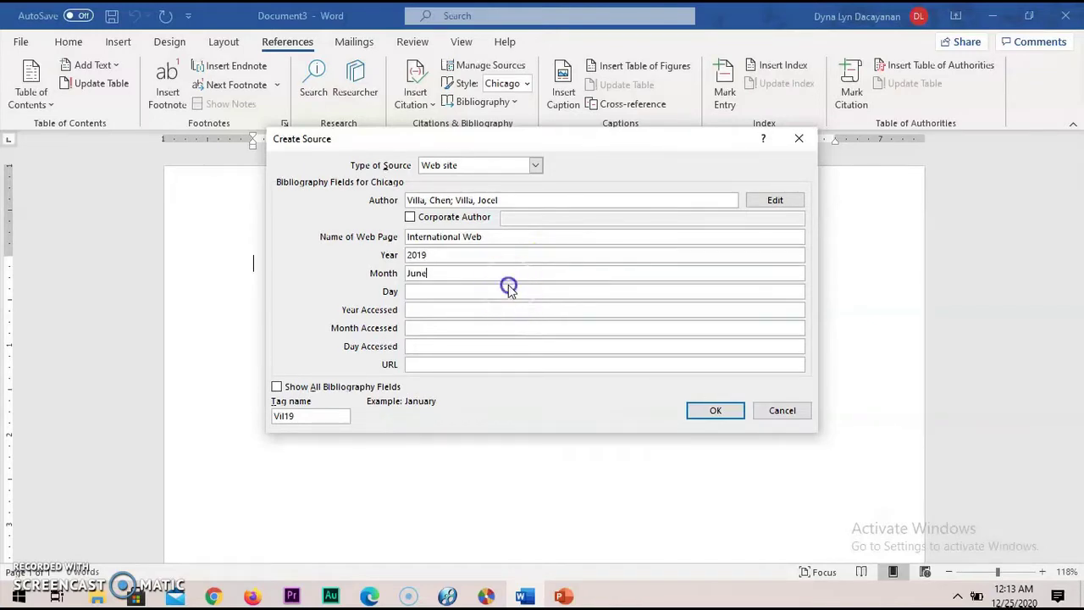
{"action": "left_click", "coordinate": [506, 291]}
{"action": "type", "text": "15"}
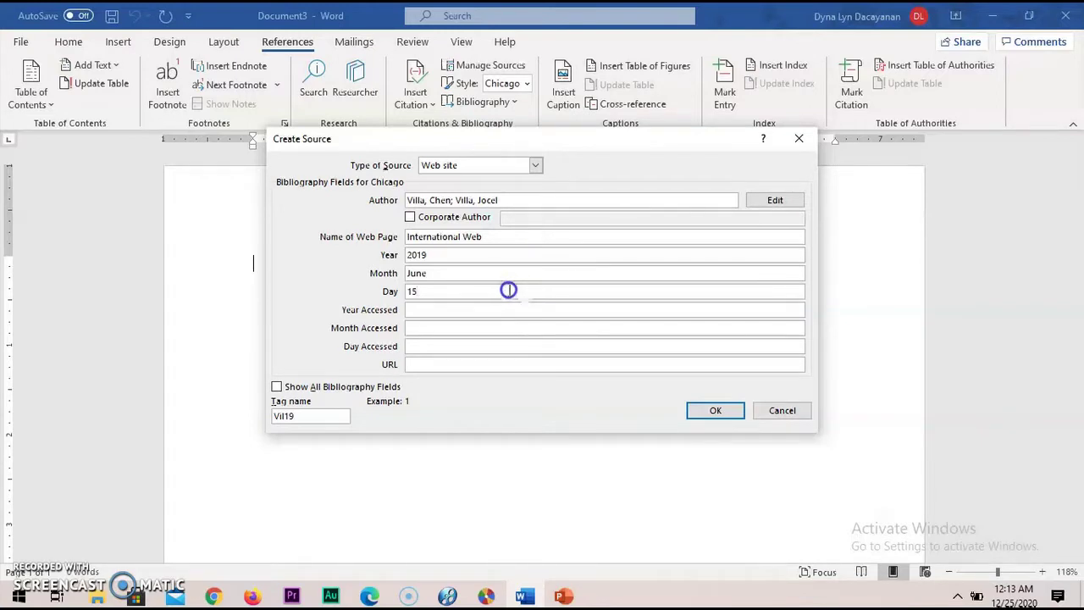
- Set the access date to December 26, 2020
{"action": "left_click", "coordinate": [513, 310]}
{"action": "type", "text": "2020"}
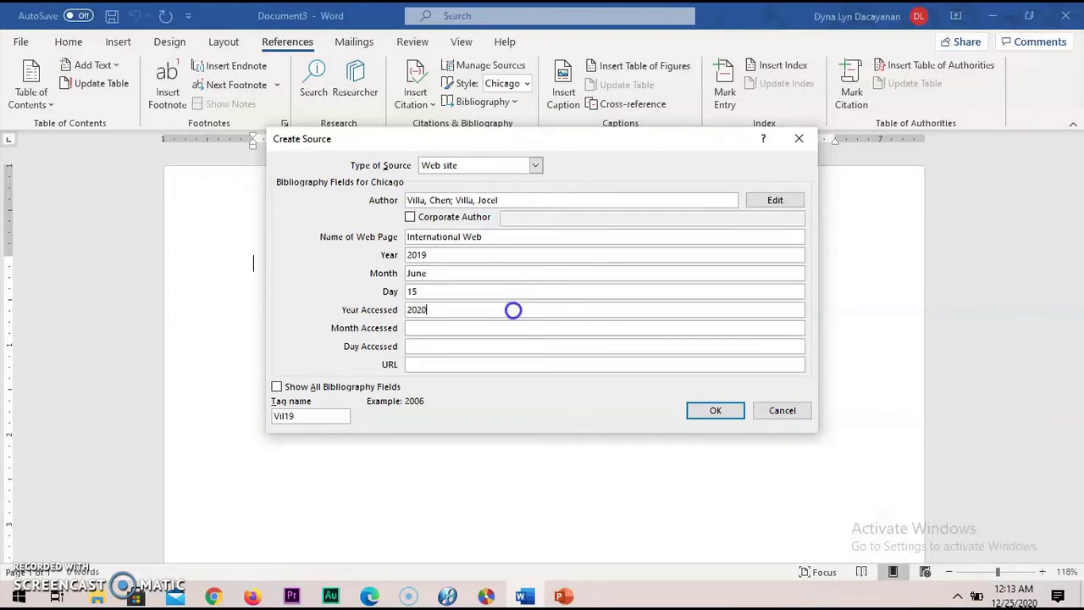
{"action": "left_click", "coordinate": [514, 328]}
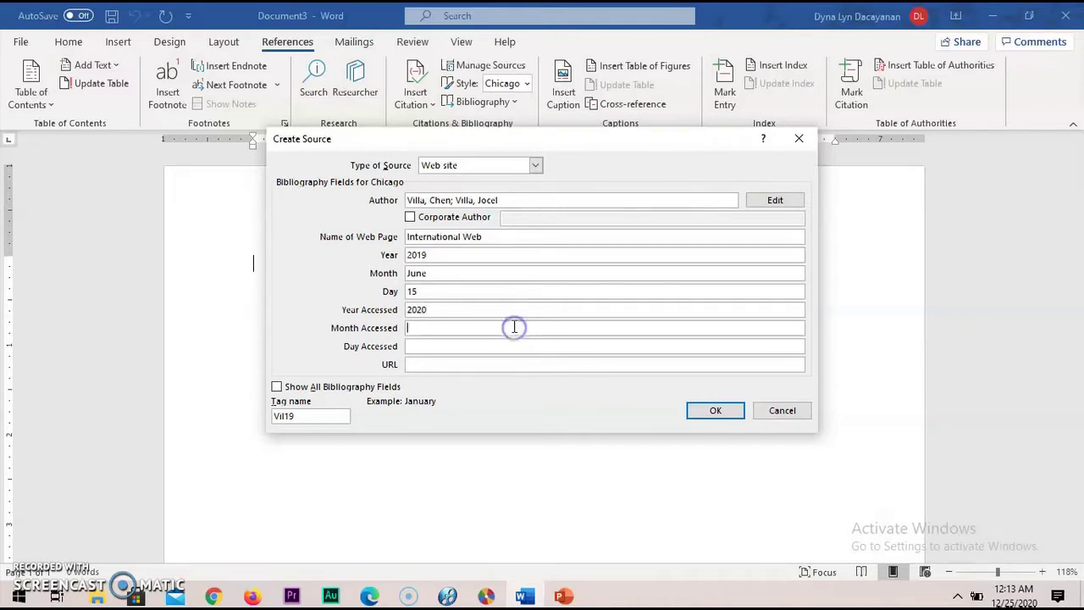
{"action": "type", "text": "December"}
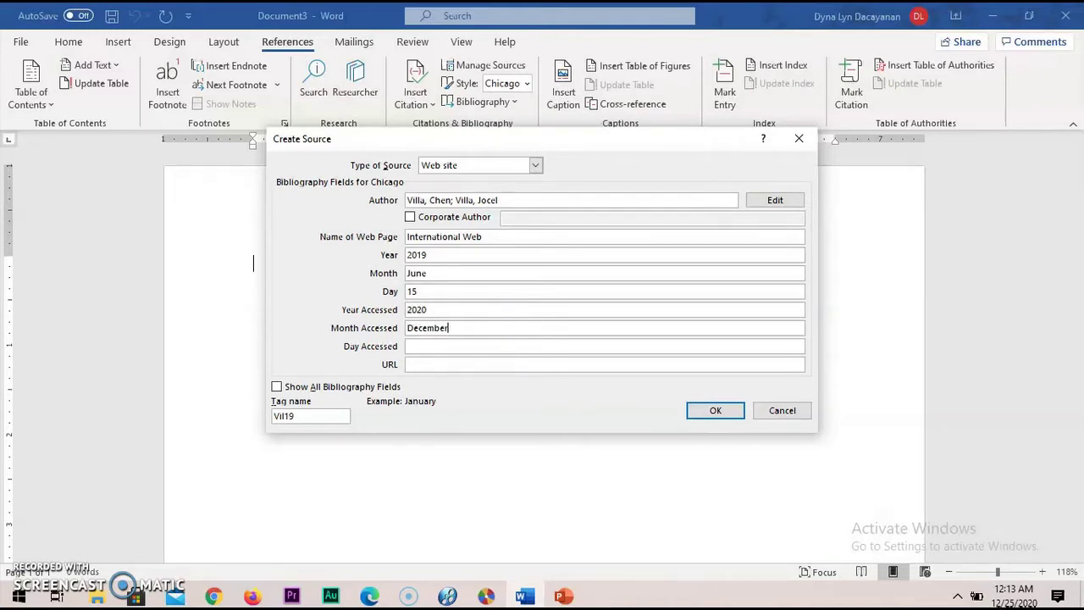
{"action": "left_click", "coordinate": [499, 345]}
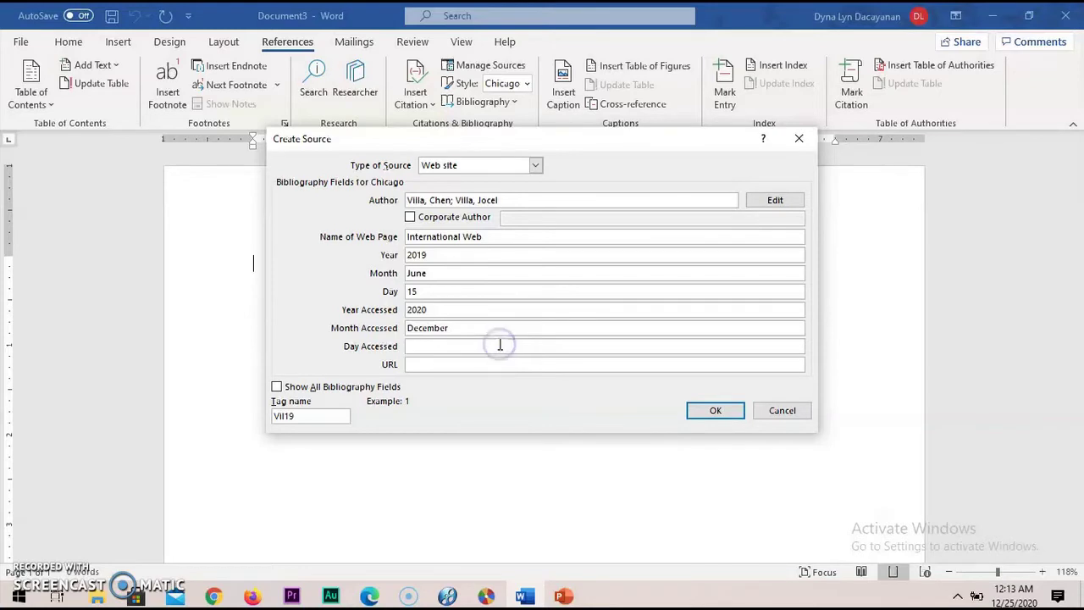
{"action": "type", "text": "26"}
- Enter the site's web address and confirm the source to insert its citation
{"action": "left_click", "coordinate": [490, 364]}
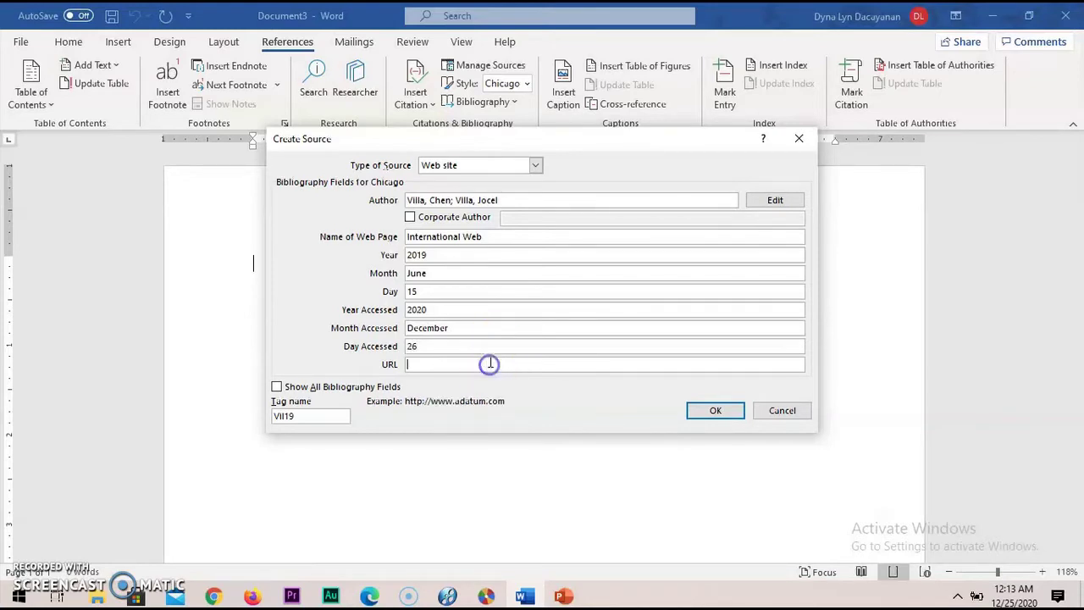
{"action": "type", "text": "www."}
{"action": "type", "text": "grenn"}
{"action": "type", "text": "cast.com"}
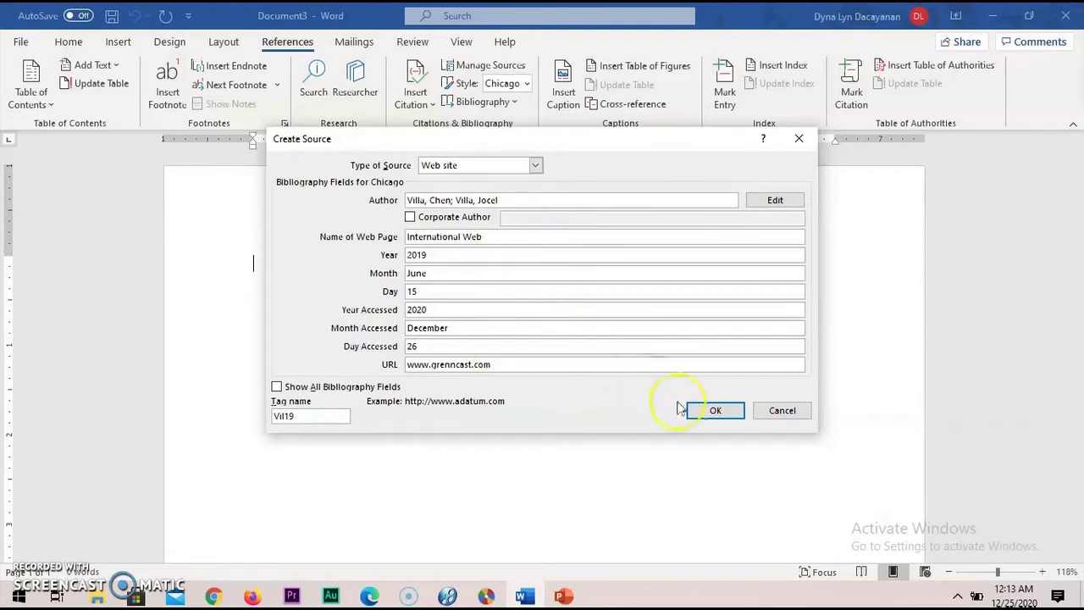
{"action": "left_click", "coordinate": [703, 414]}
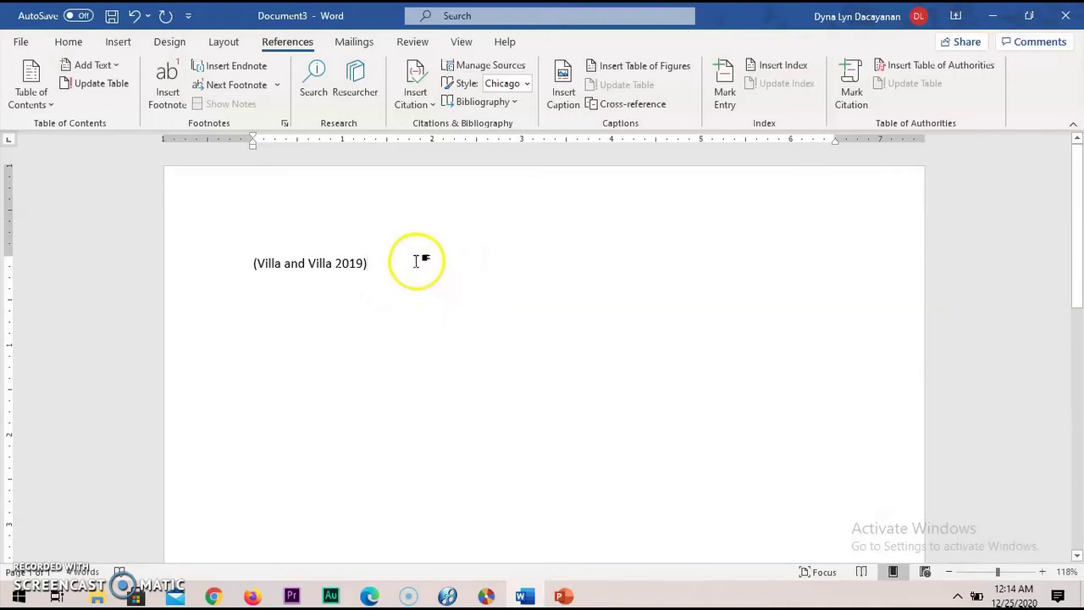
- Select the inserted citation and delete it, leaving the page blank
{"action": "left_click", "coordinate": [275, 263]}
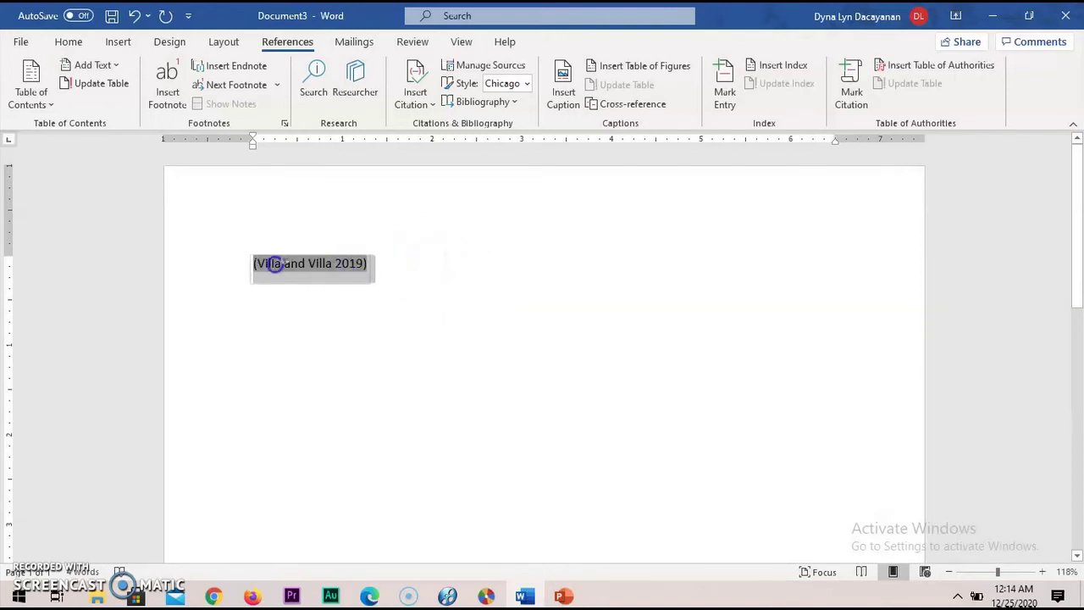
{"action": "double_click", "coordinate": [276, 263]}
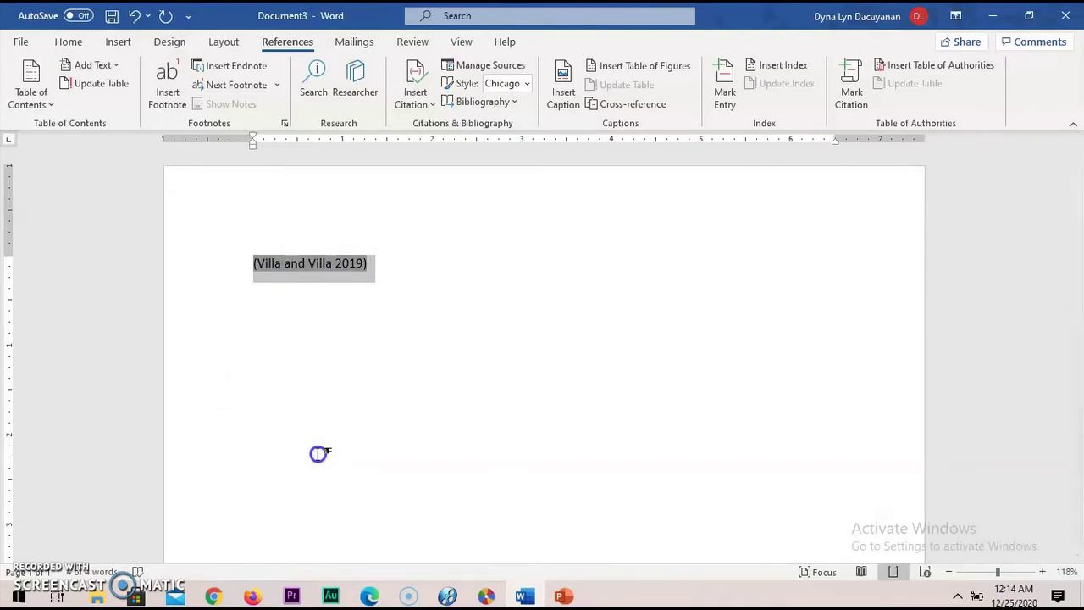
{"action": "key", "text": "Delete"}
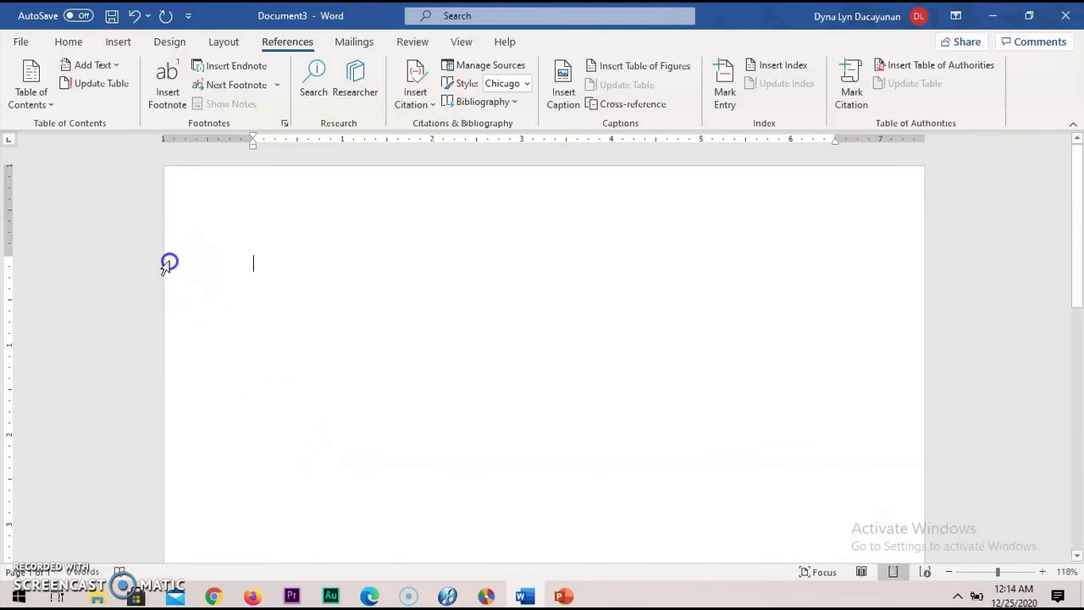
{"action": "left_click", "coordinate": [470, 123]}
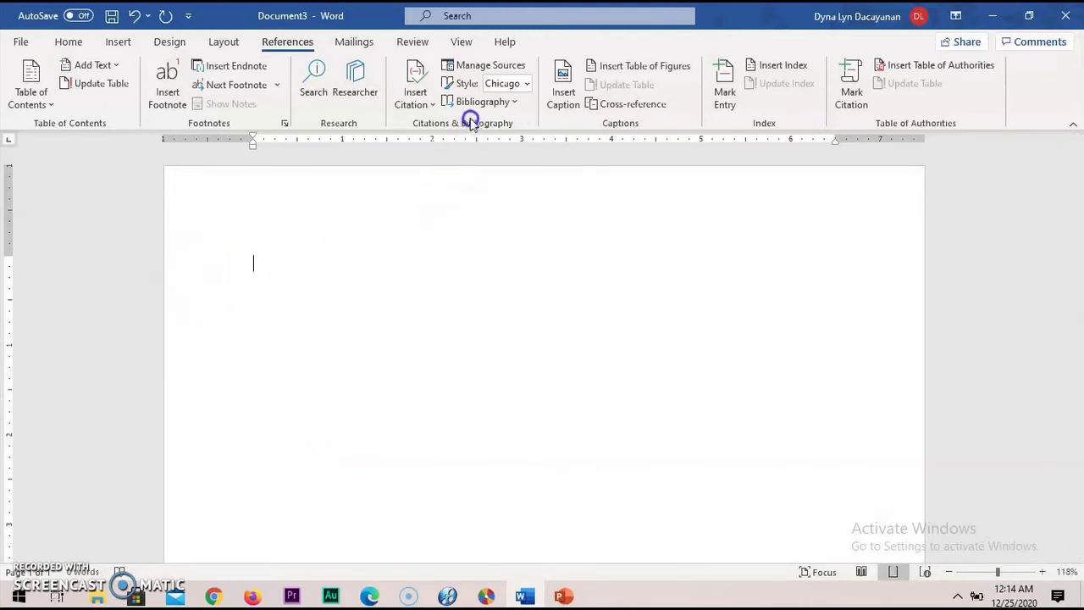
- Insert the built-in References bibliography listing the International Web source
{"action": "left_click", "coordinate": [515, 102]}
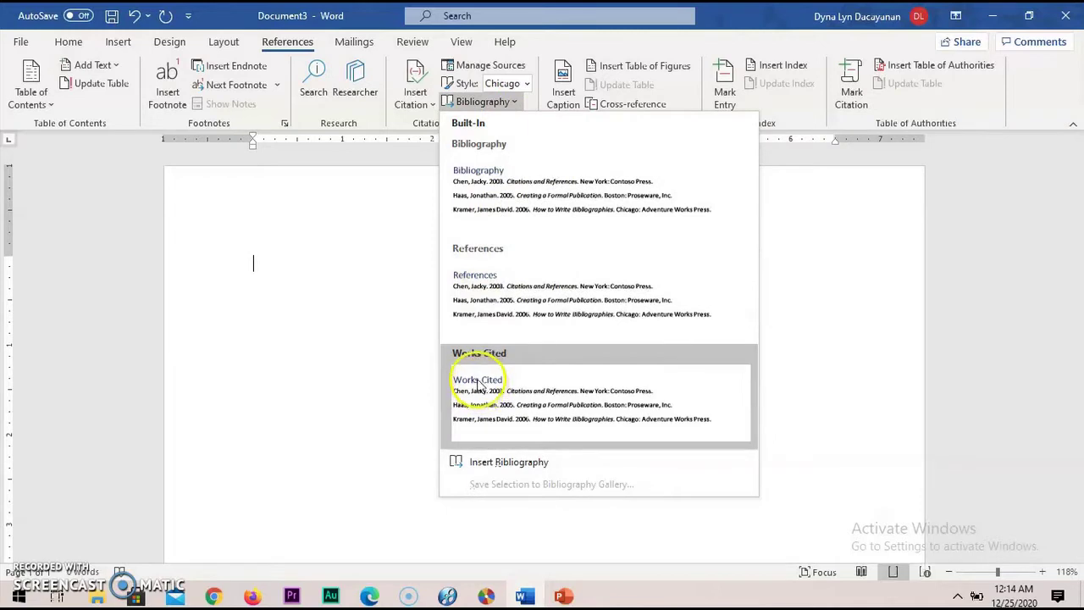
{"action": "left_click", "coordinate": [491, 270]}
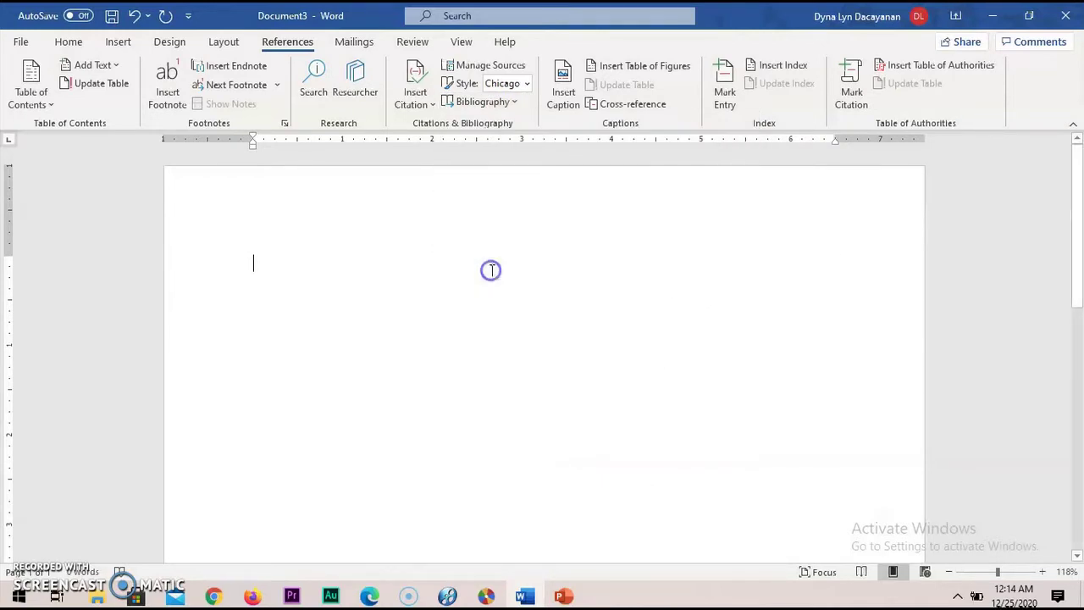
{"action": "left_click", "coordinate": [498, 375]}
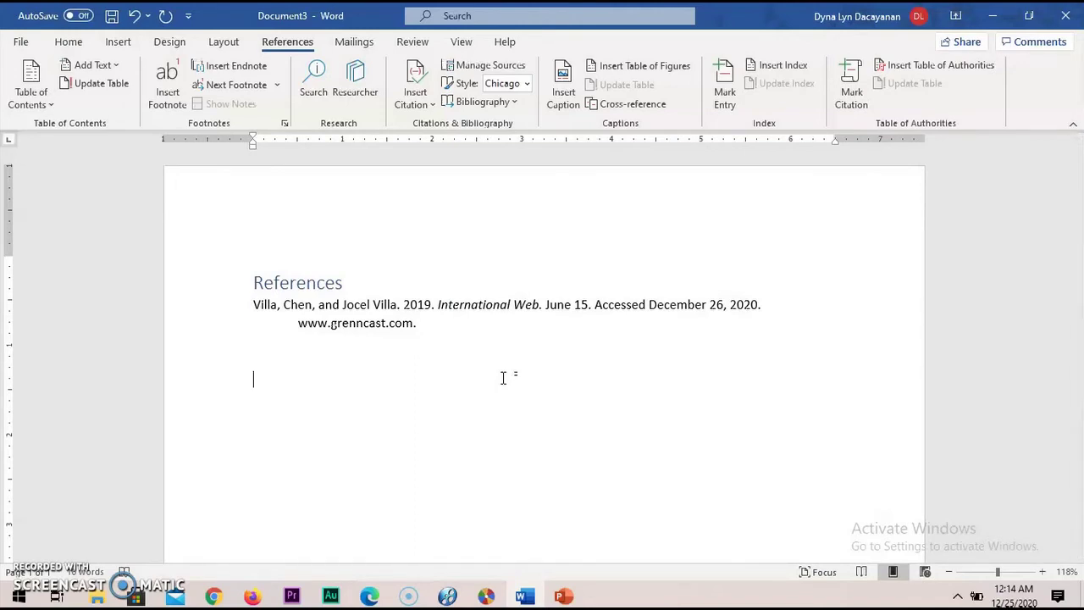
{"action": "left_click", "coordinate": [489, 365]}
{"action": "left_click", "coordinate": [567, 413]}
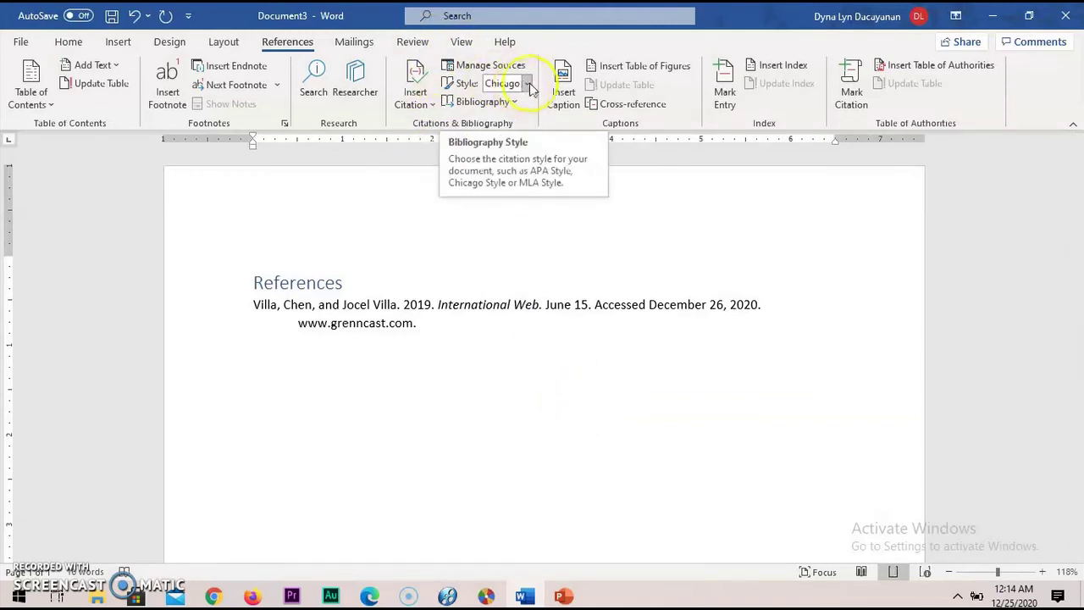
{"action": "left_click", "coordinate": [433, 108]}
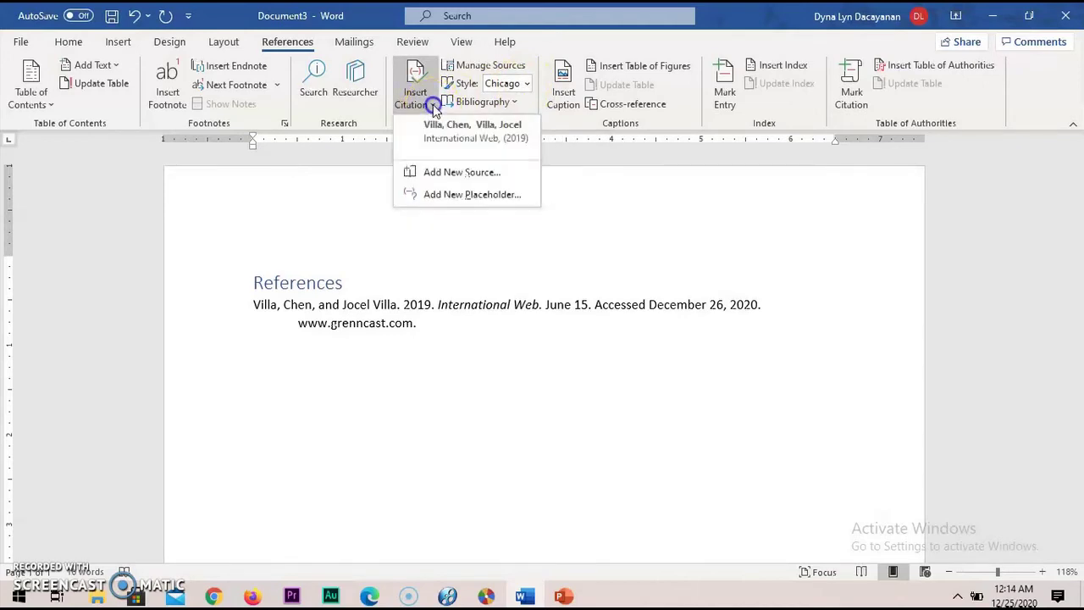
{"action": "left_click", "coordinate": [446, 170]}
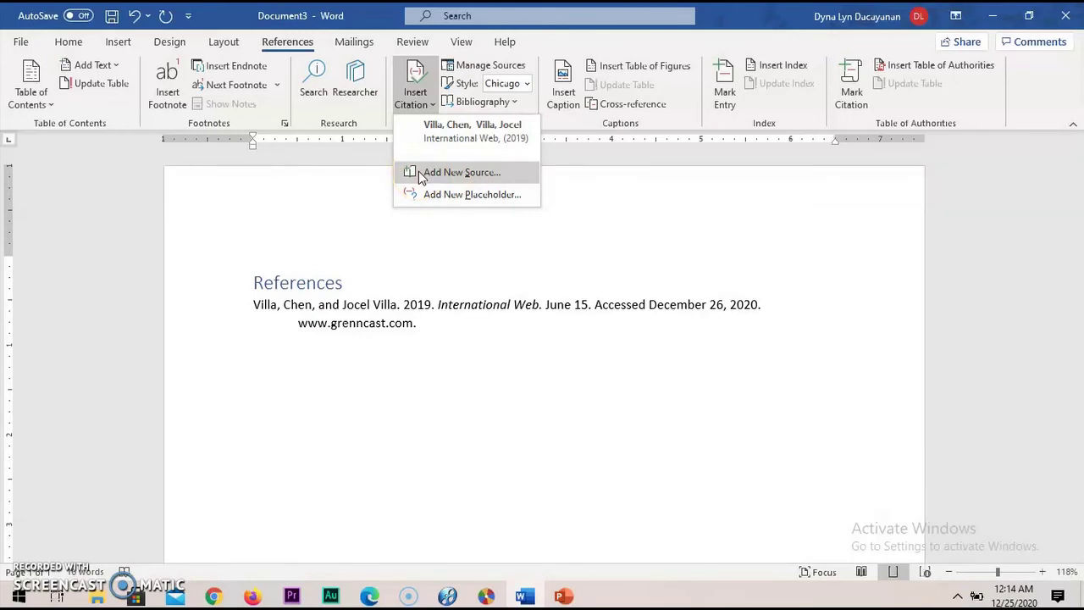
{"action": "left_click", "coordinate": [421, 177]}
{"action": "left_click", "coordinate": [354, 240]}
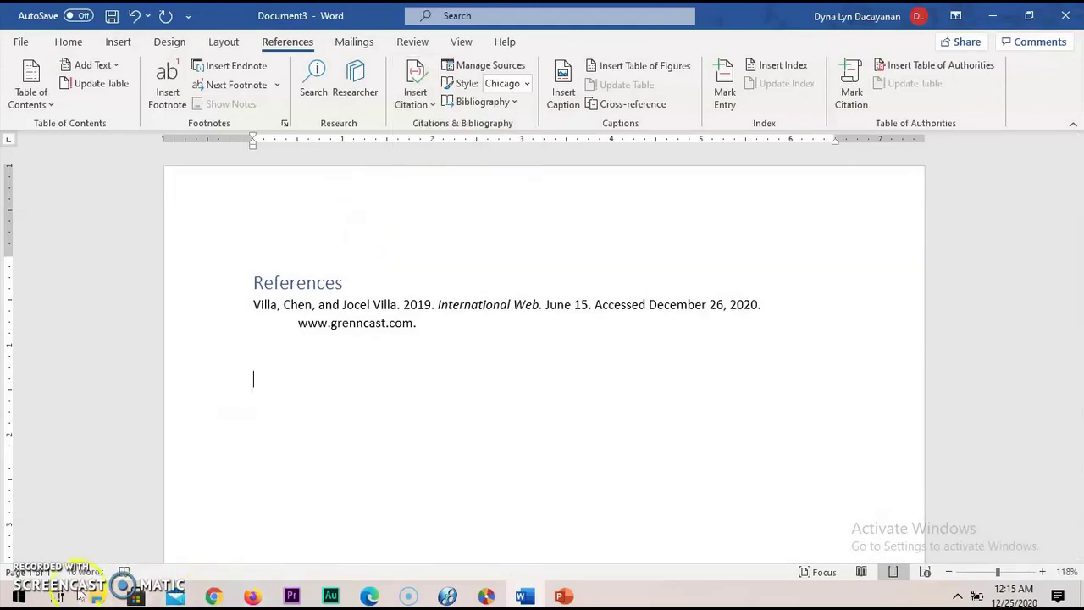